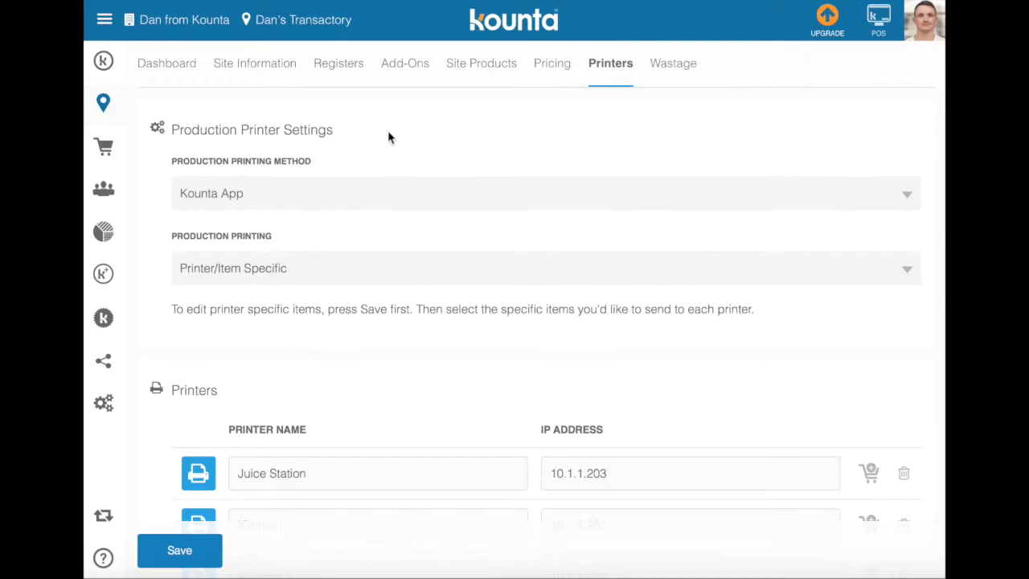
- Keep Kounta App with Printer/Item Specific production printing and save the settings
scroll(479, 386, "down", 2)
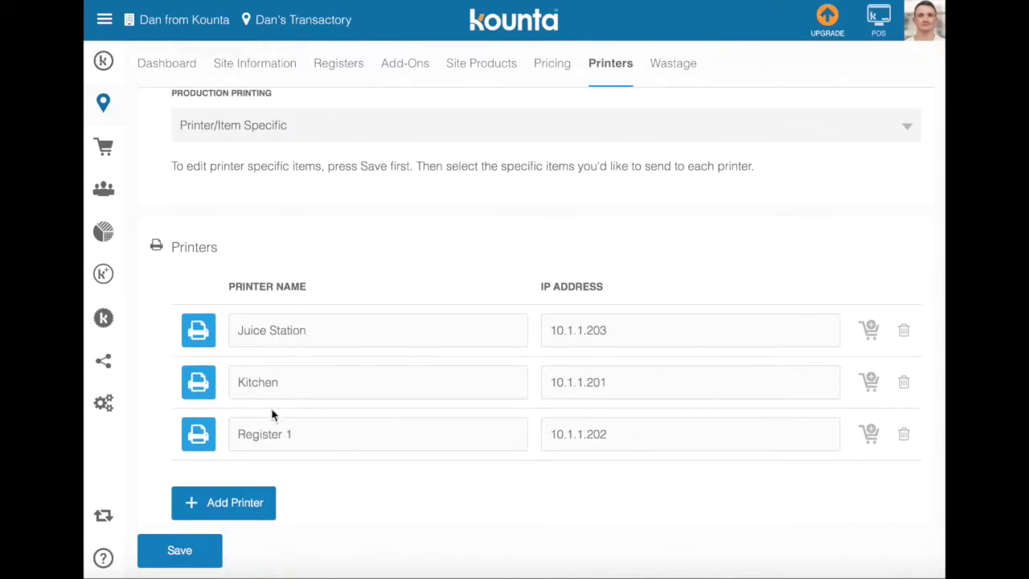
scroll(330, 457, "up", 2)
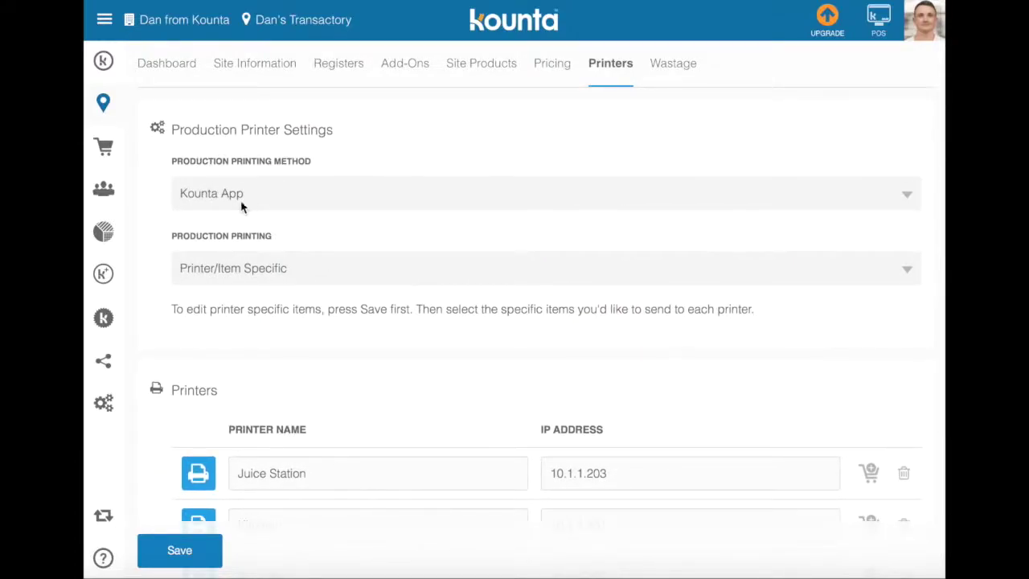
left_click(286, 202)
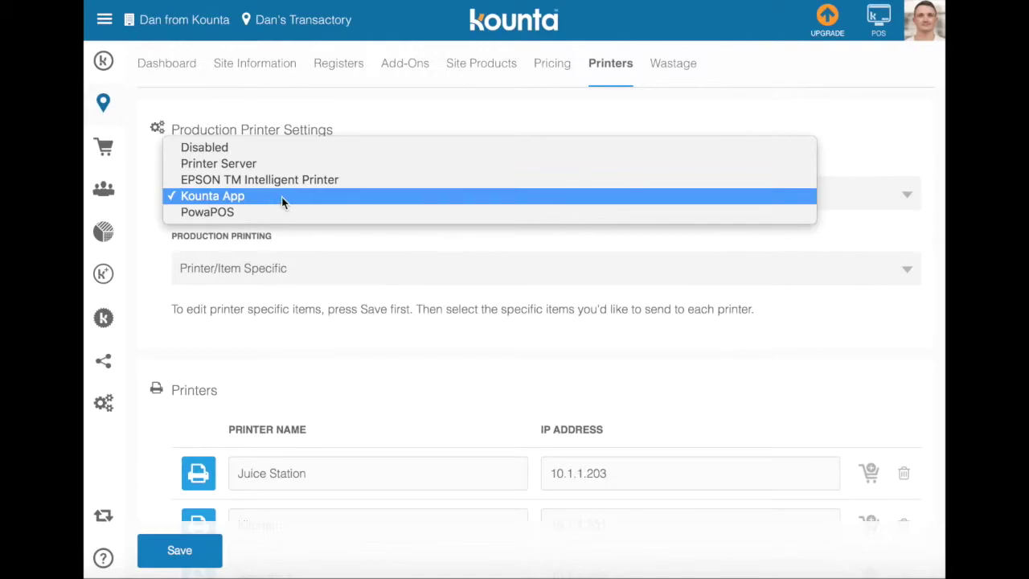
left_click(281, 200)
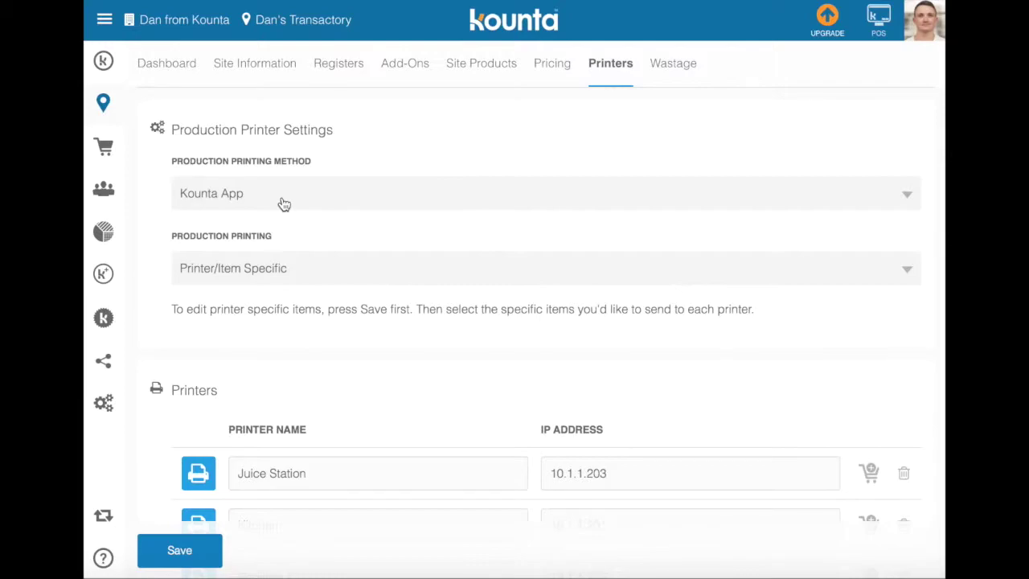
left_click(301, 275)
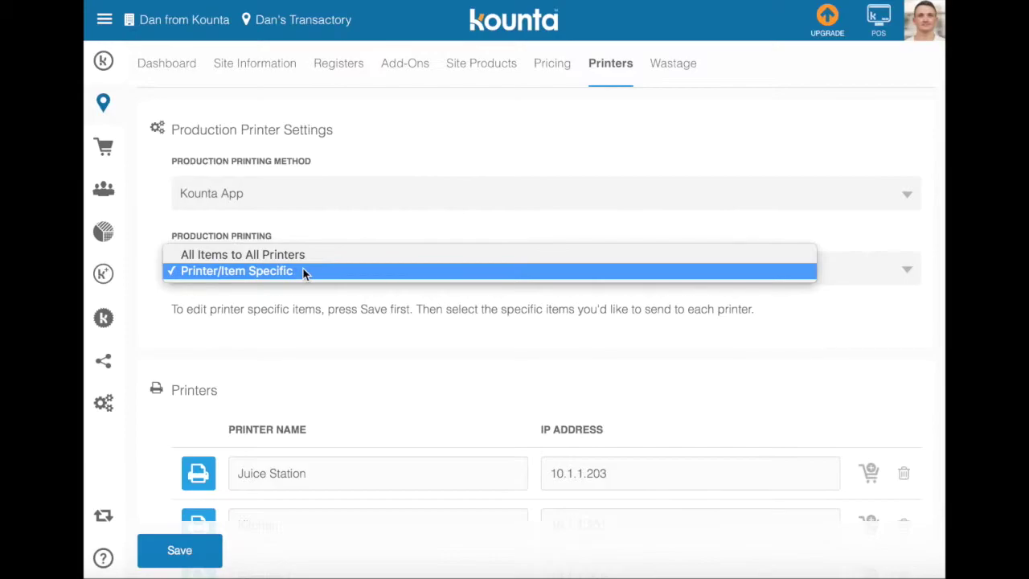
left_click(301, 325)
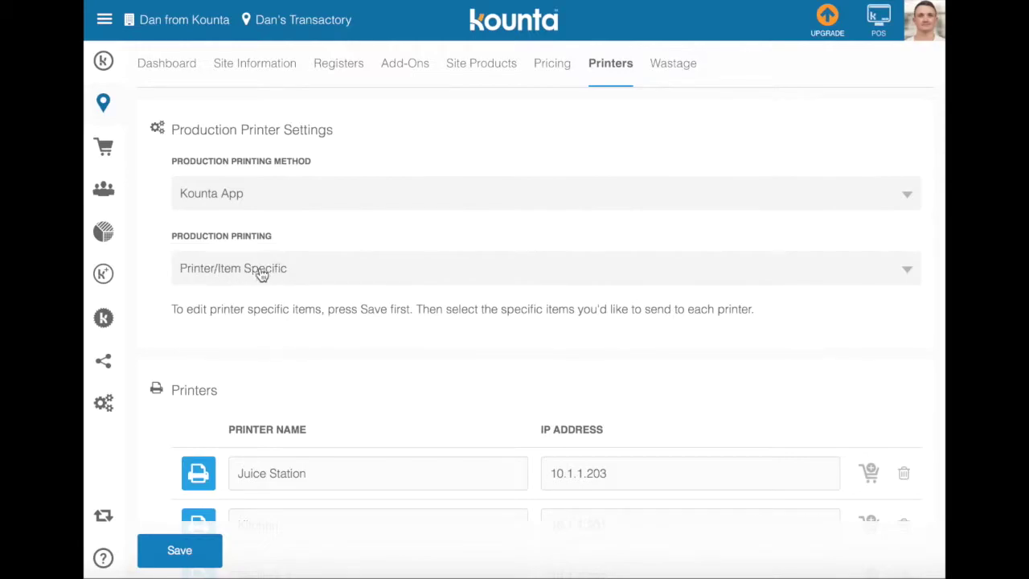
left_click(193, 550)
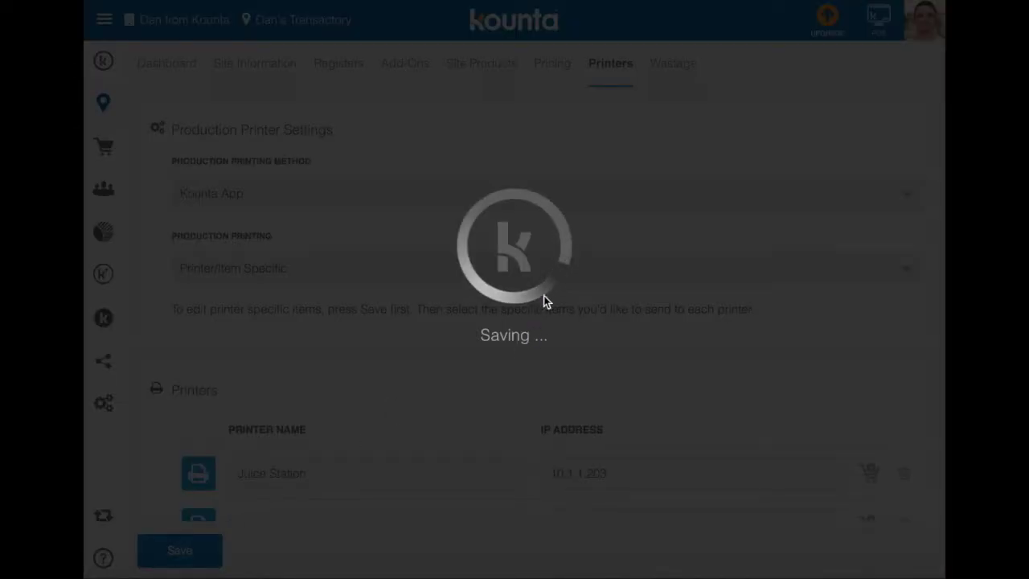
scroll(395, 324, "down", 3)
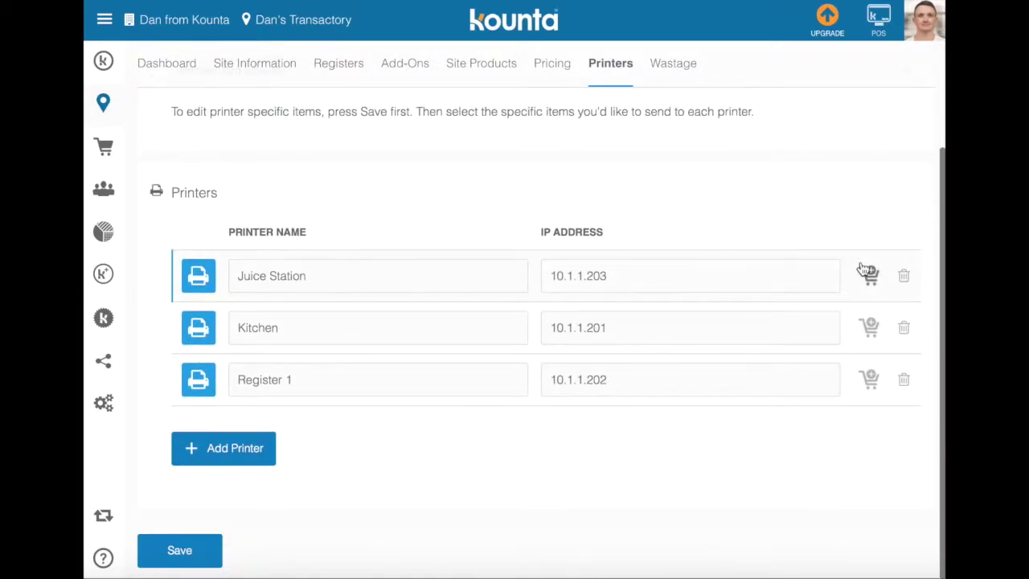
- Open Kitchen's product list, untick Coffee and tick the whole Food category
left_click(870, 328)
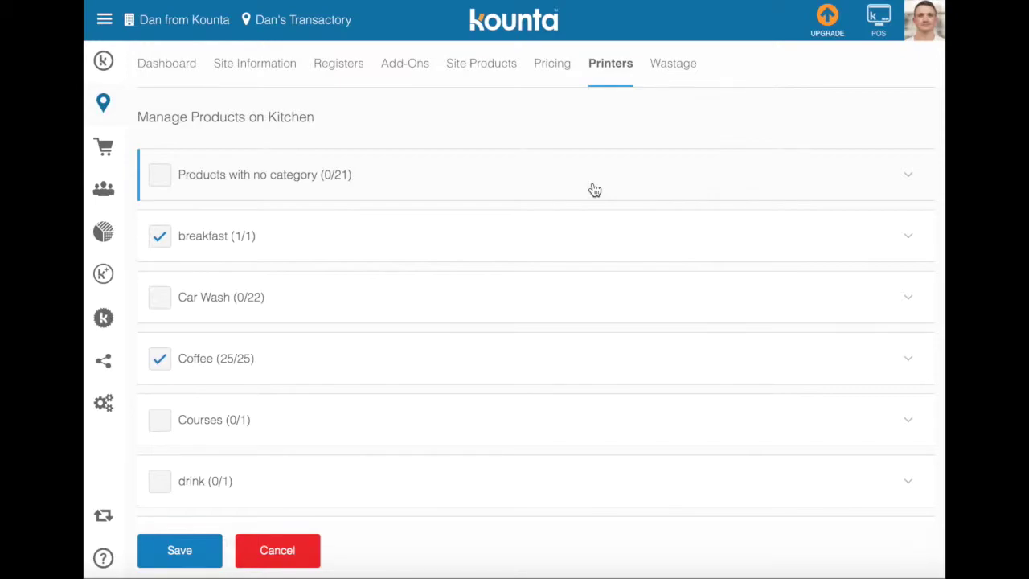
left_click(158, 361)
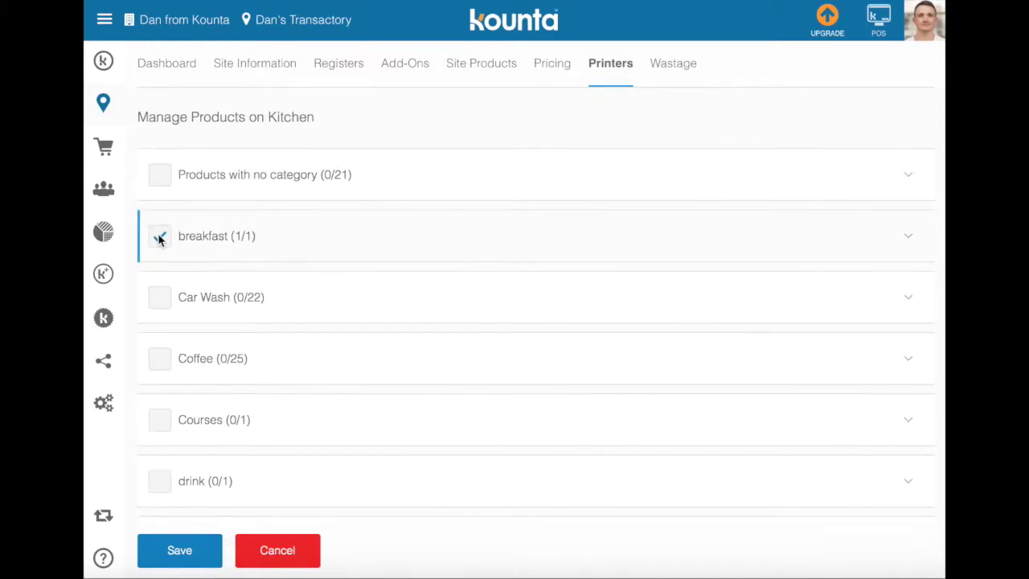
scroll(158, 238, "down", 1)
left_click(158, 440)
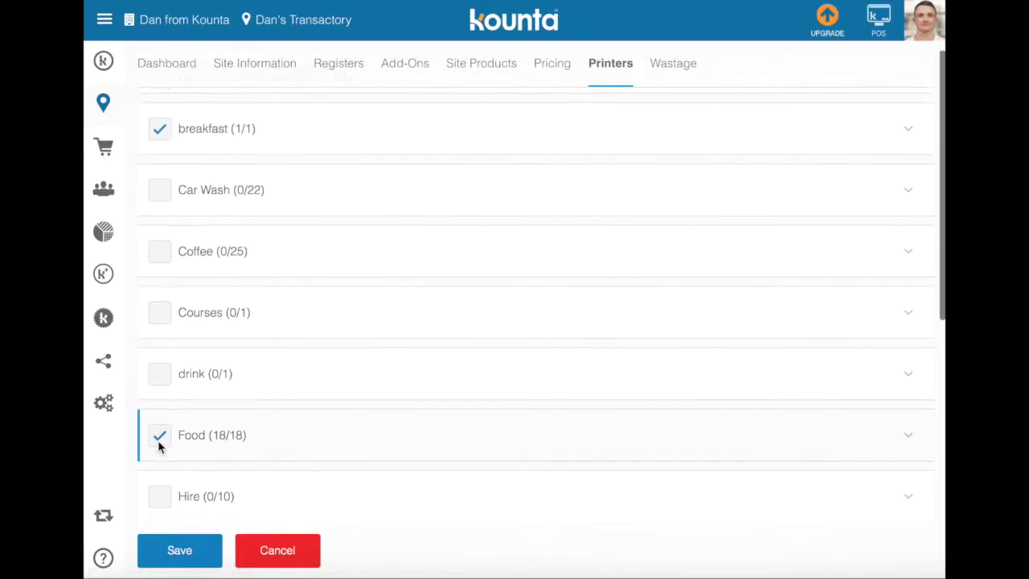
scroll(159, 443, "down", 4)
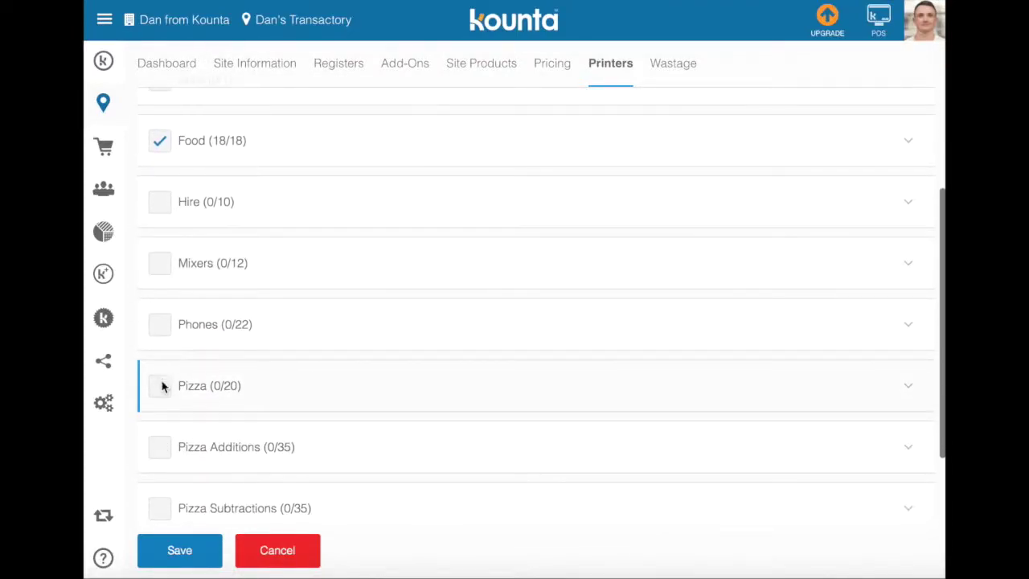
- Tick Pizza, Pizza Additions and Pizza Subtractions, leave Spirits unticked and expand it
left_click(160, 387)
left_click(158, 447)
left_click(160, 508)
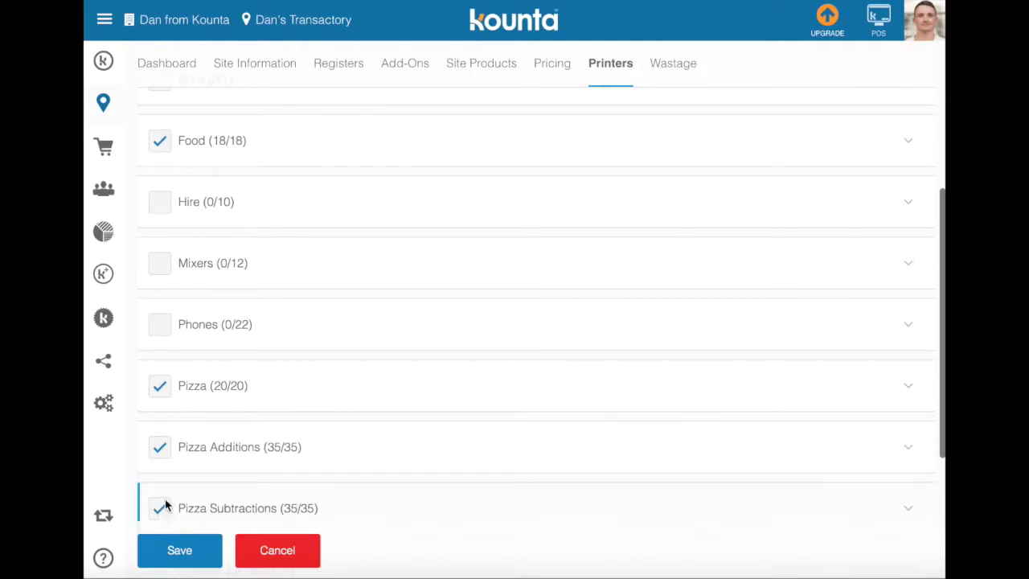
scroll(165, 505, "down", 3)
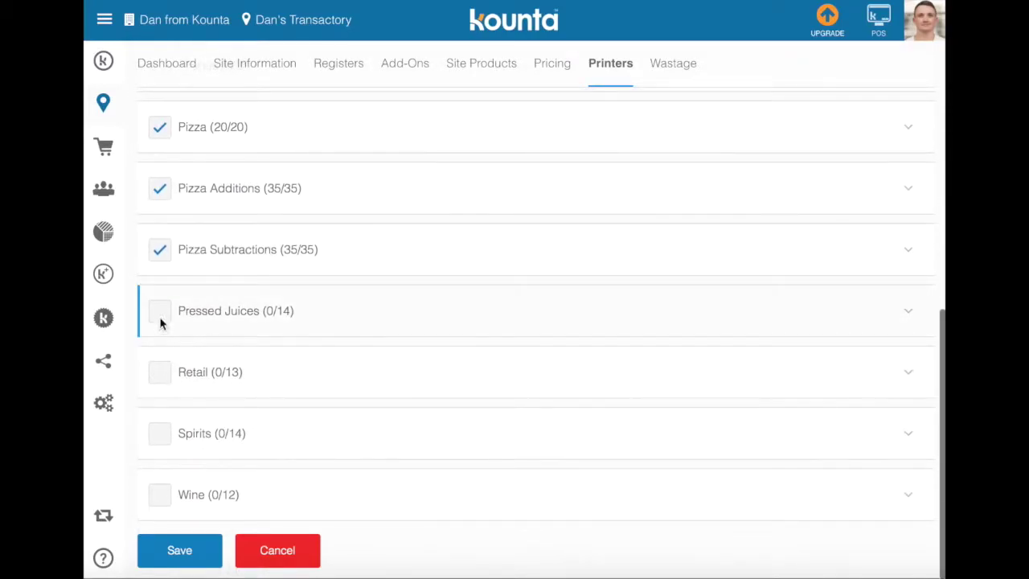
left_click(160, 433)
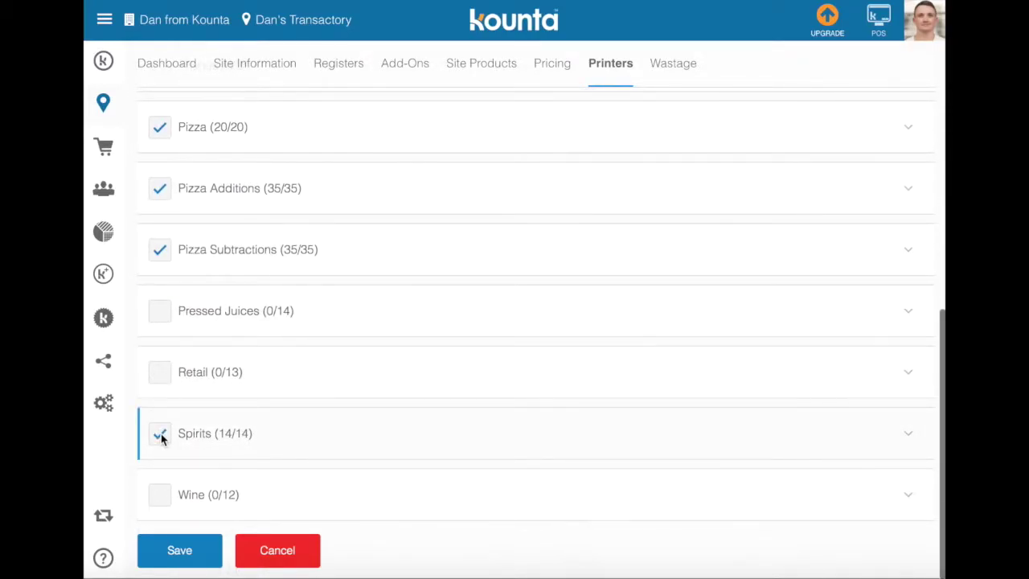
left_click(165, 433)
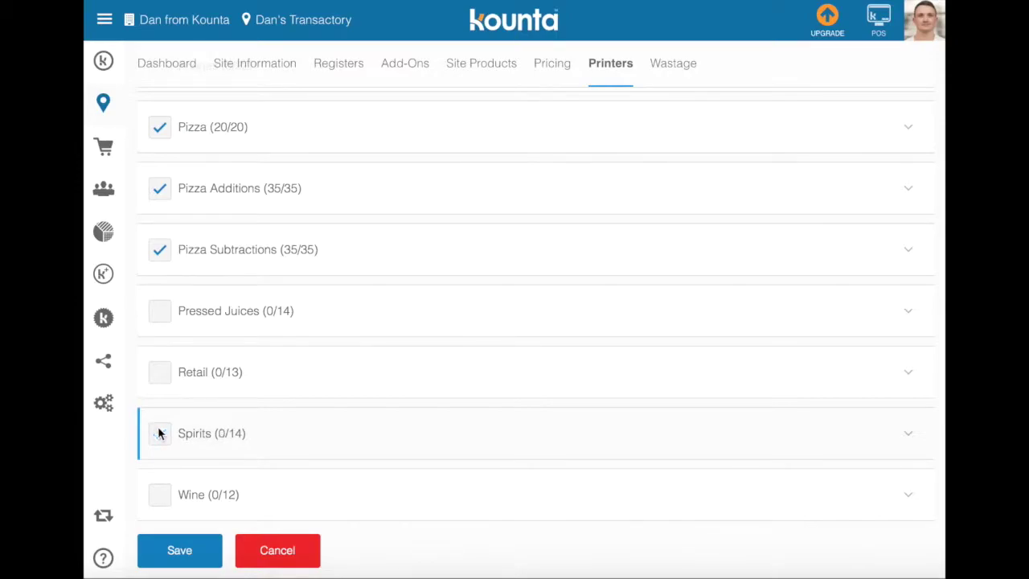
left_click(880, 427)
- Tick Alize Bleu, Bacardi, Bombay Sapphire and Contreau under Spirits and save Kitchen's products
scroll(420, 390, "down", 3)
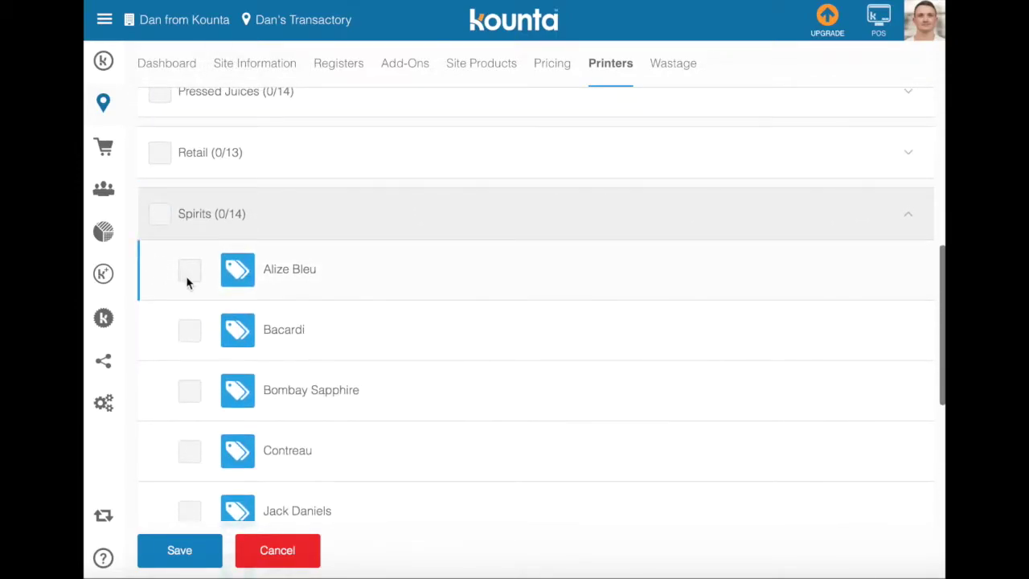
left_click(190, 273)
left_click(191, 331)
left_click(190, 391)
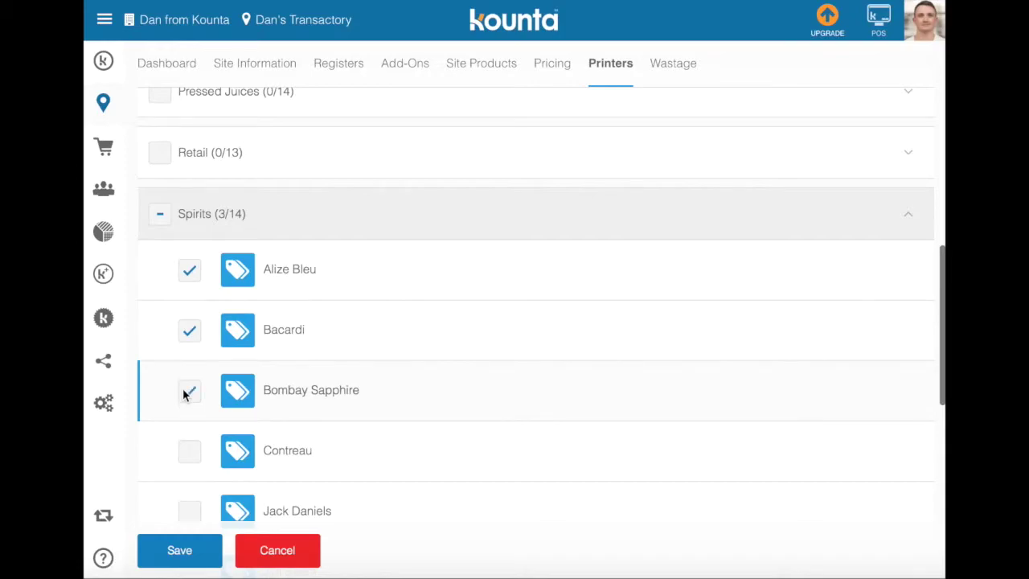
left_click(191, 454)
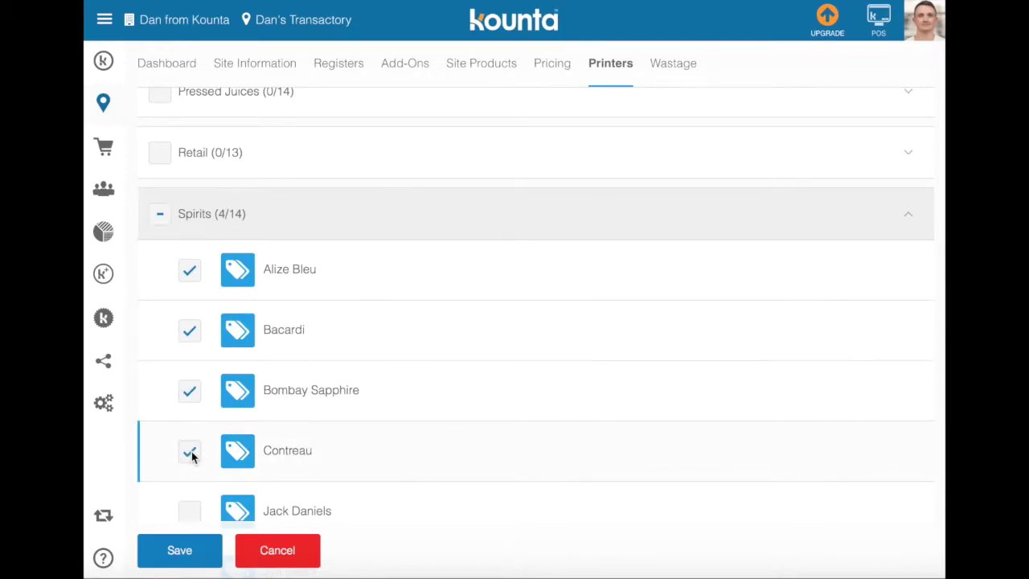
scroll(191, 455, "down", 2)
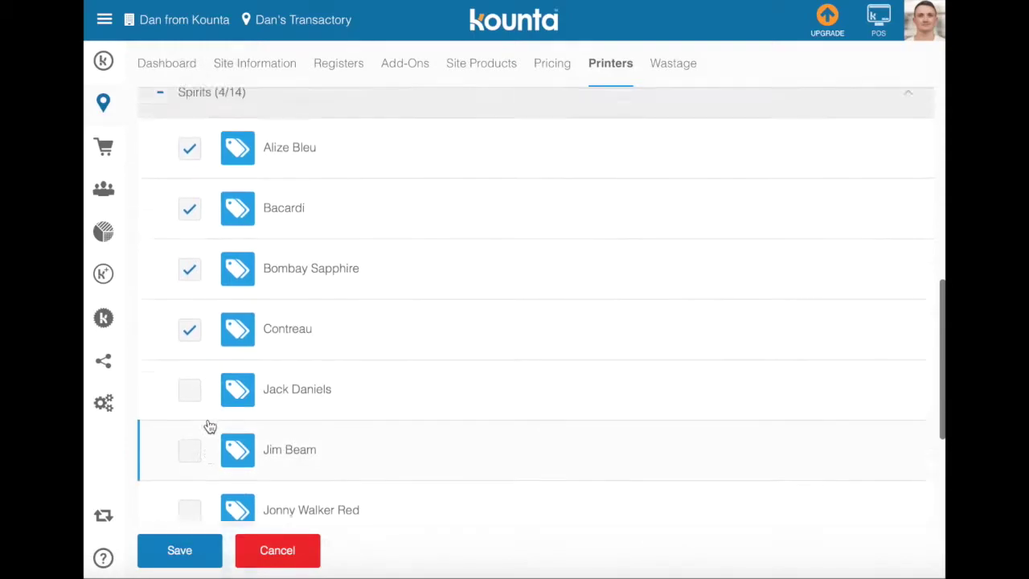
scroll(208, 426, "up", 3)
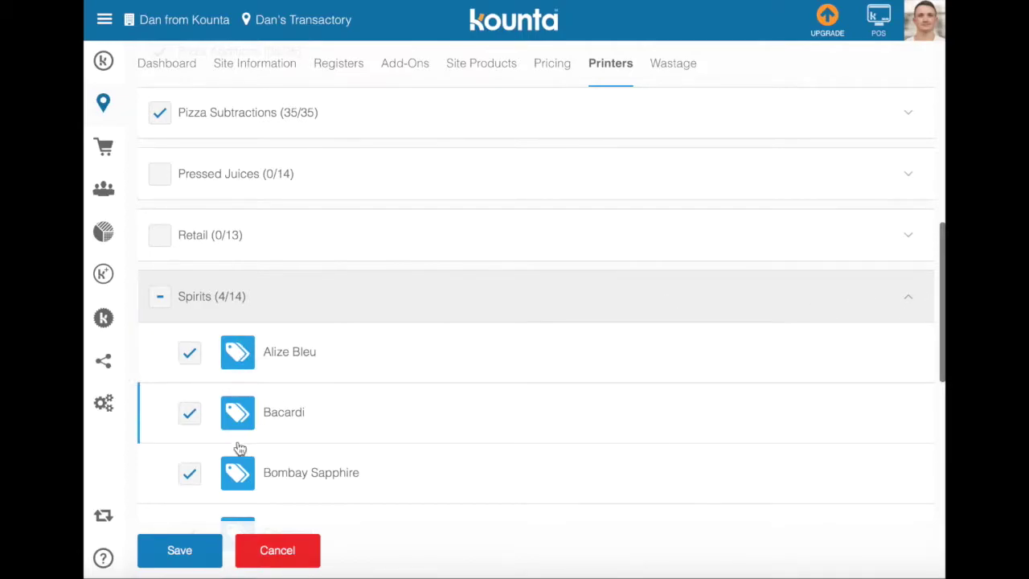
left_click(180, 551)
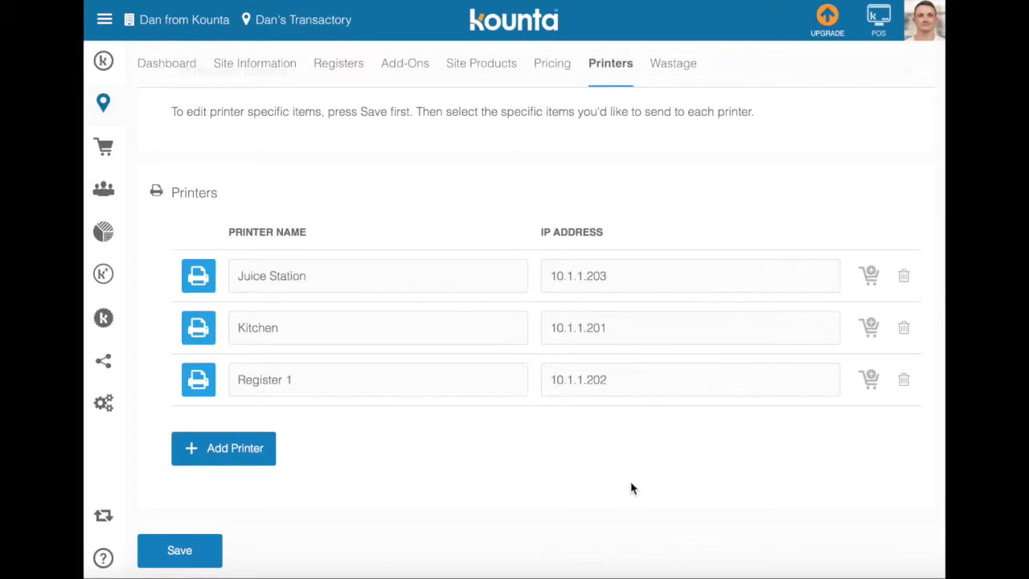
- Add a Kitchen 2 printer at IP 10.1.1.202, then delete the IP's last digit
left_click(223, 450)
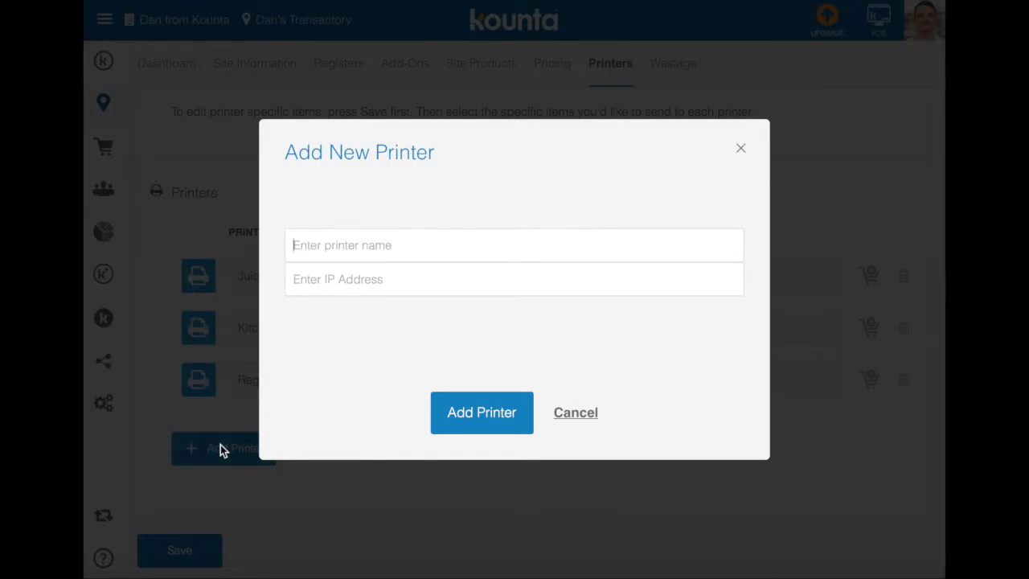
type("Kitchen")
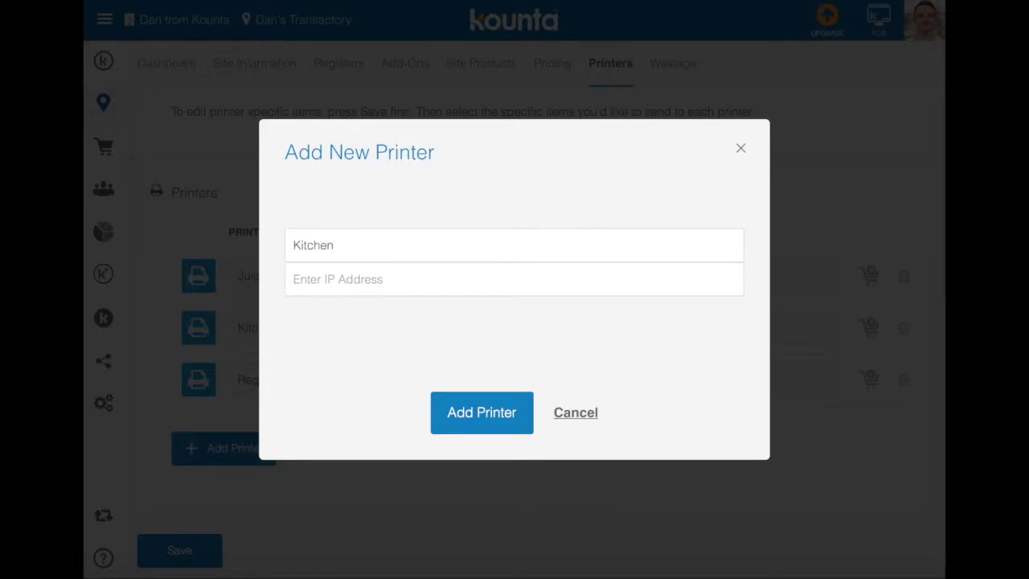
type(" 2")
left_click(390, 280)
type("10.1.1")
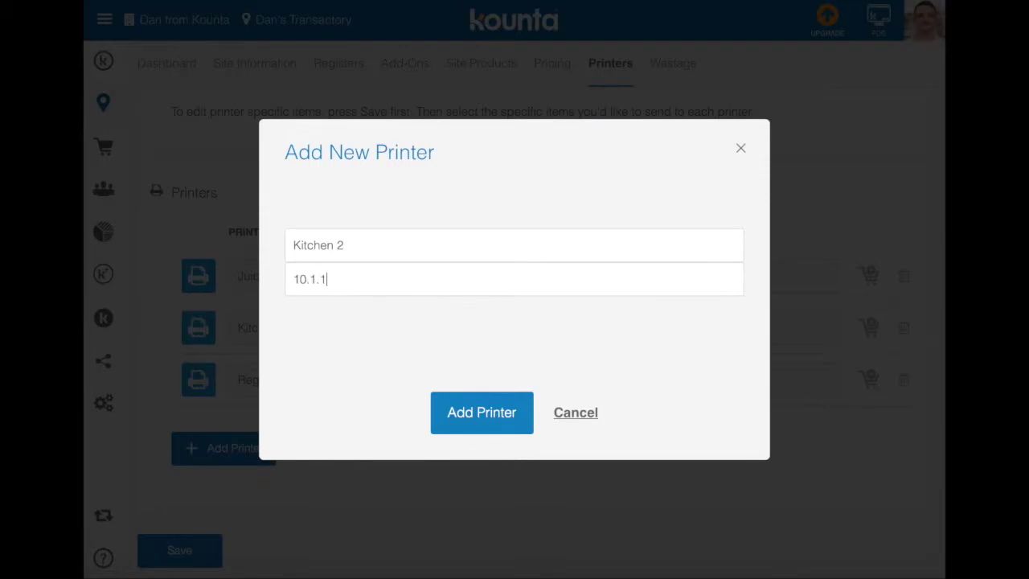
type(".")
type("202")
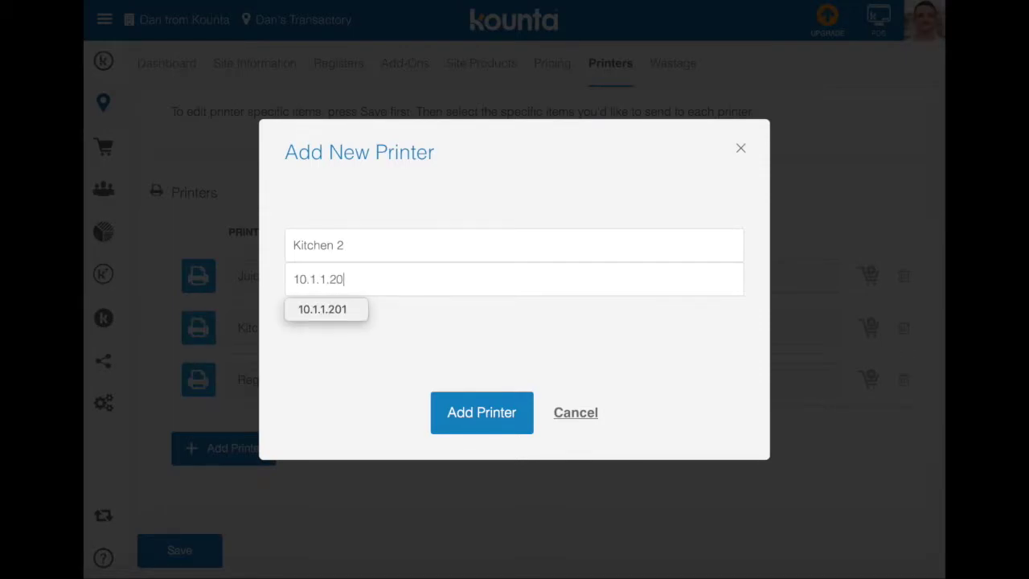
left_click(486, 414)
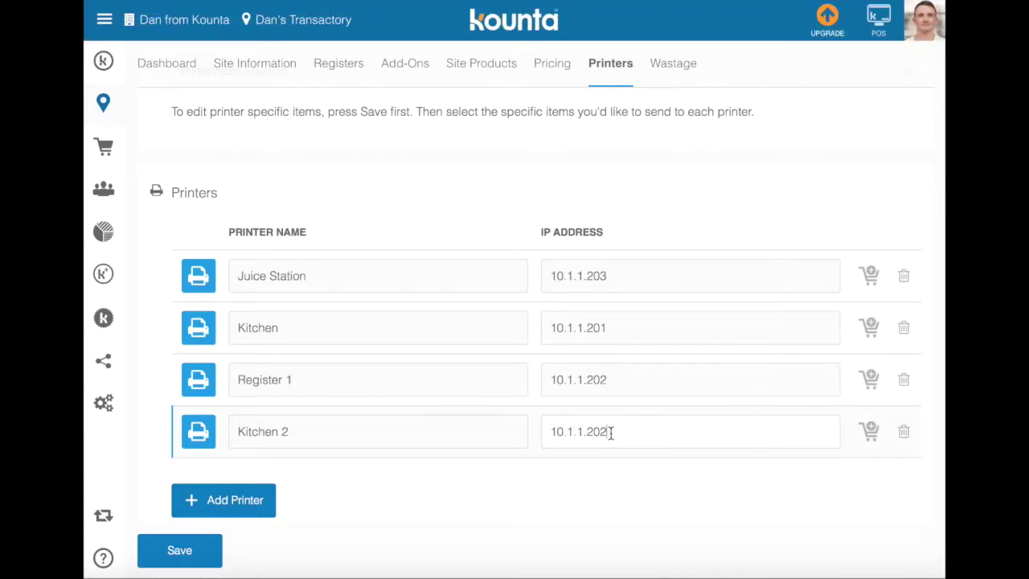
left_click(611, 434)
key("BackSpace")
- Change Kitchen 2's IP to 10.1.1.201 and save the printer list
type("1")
left_click(179, 555)
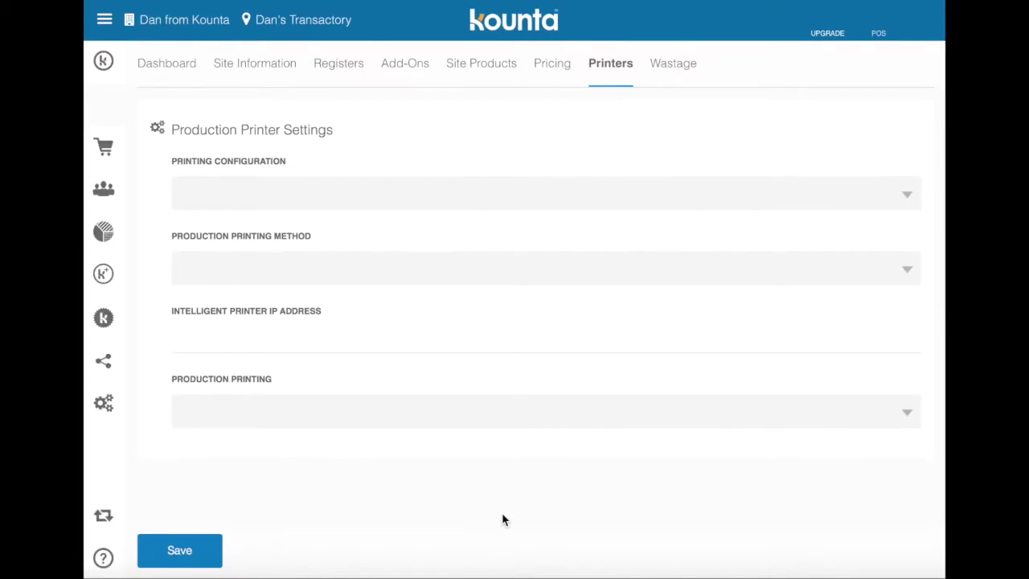
scroll(501, 519, "down", 3)
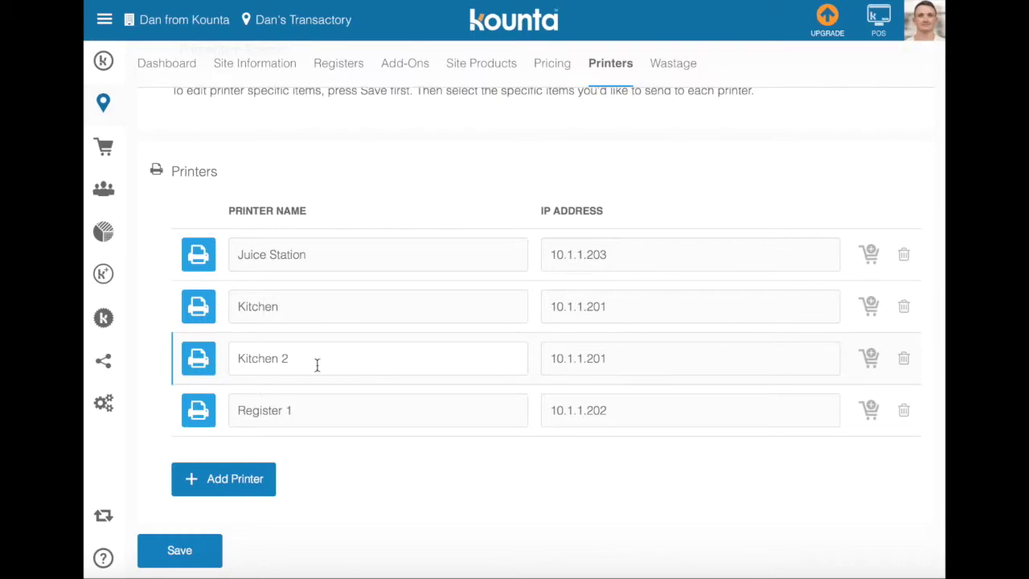
- For Kitchen 2, tick Bacon and Egg Panini, BLT, Breaky Roll and Chicken Mayo Panini, then save
left_click(869, 358)
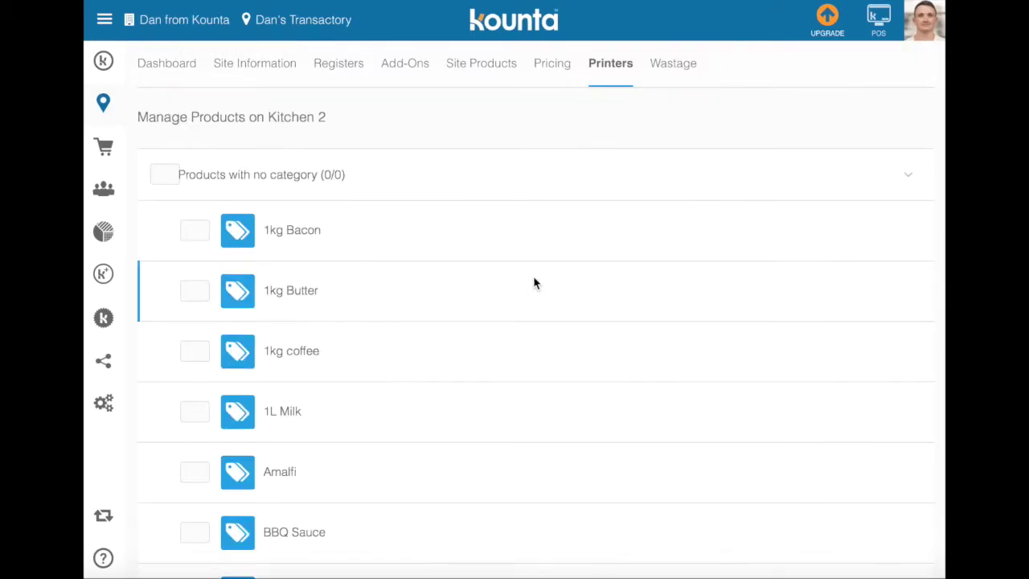
scroll(442, 377, "down", 2)
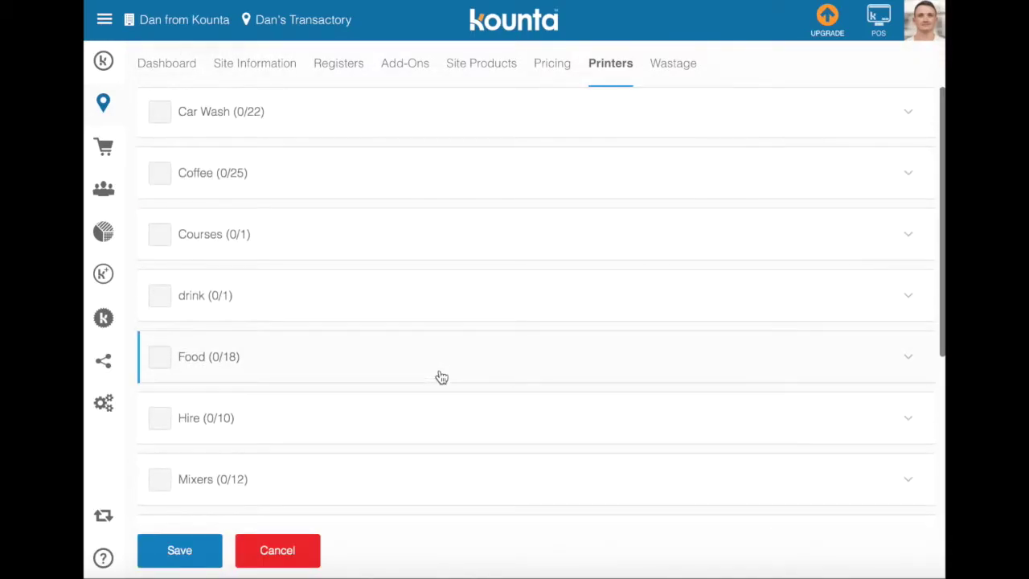
left_click(530, 371)
scroll(429, 408, "down", 3)
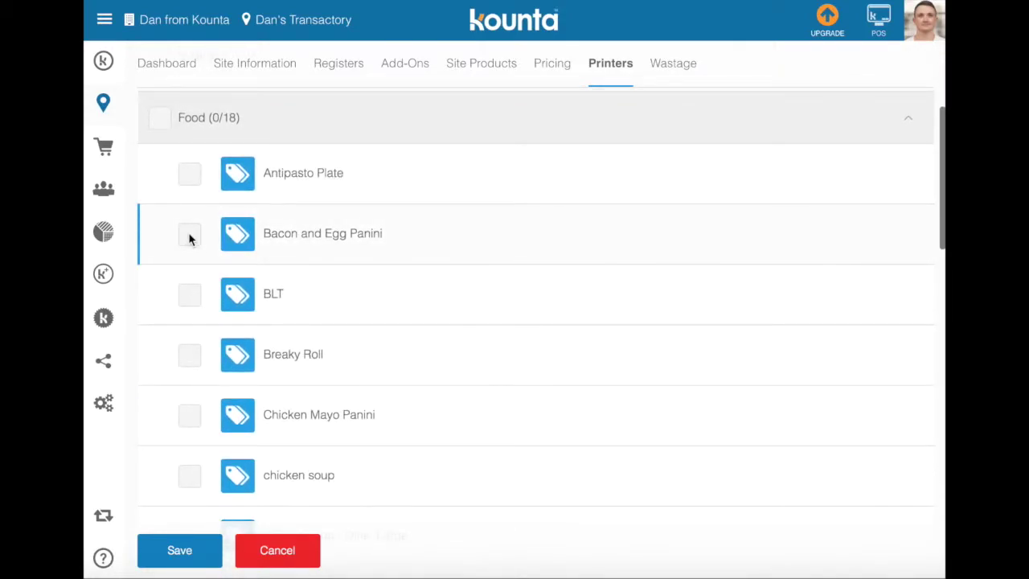
left_click(189, 236)
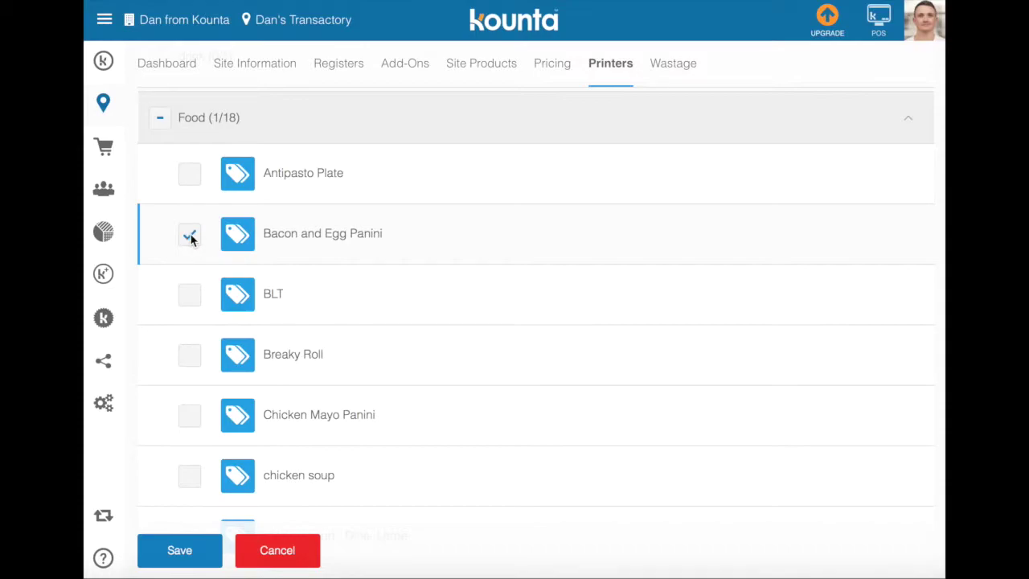
left_click(191, 297)
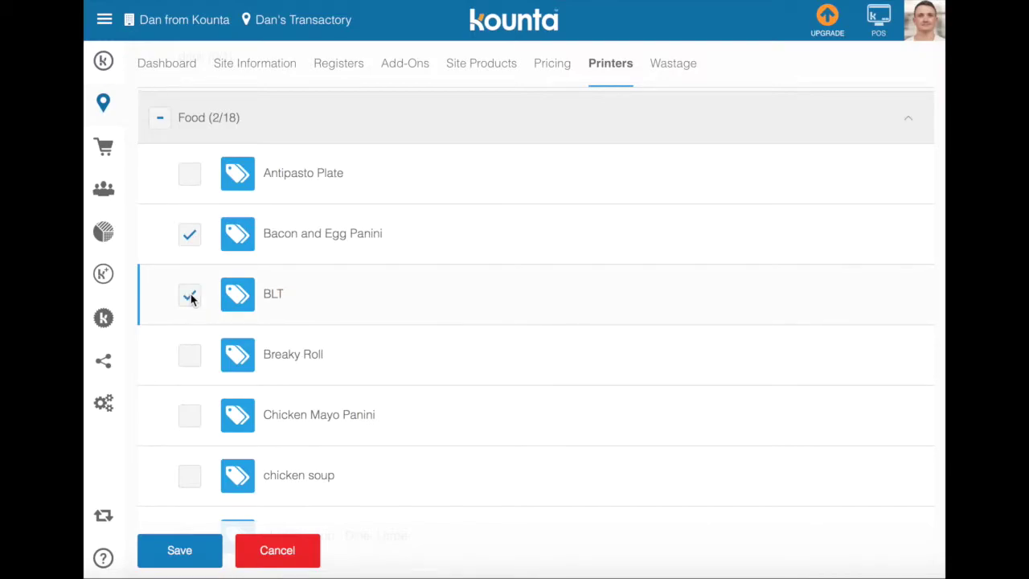
left_click(193, 355)
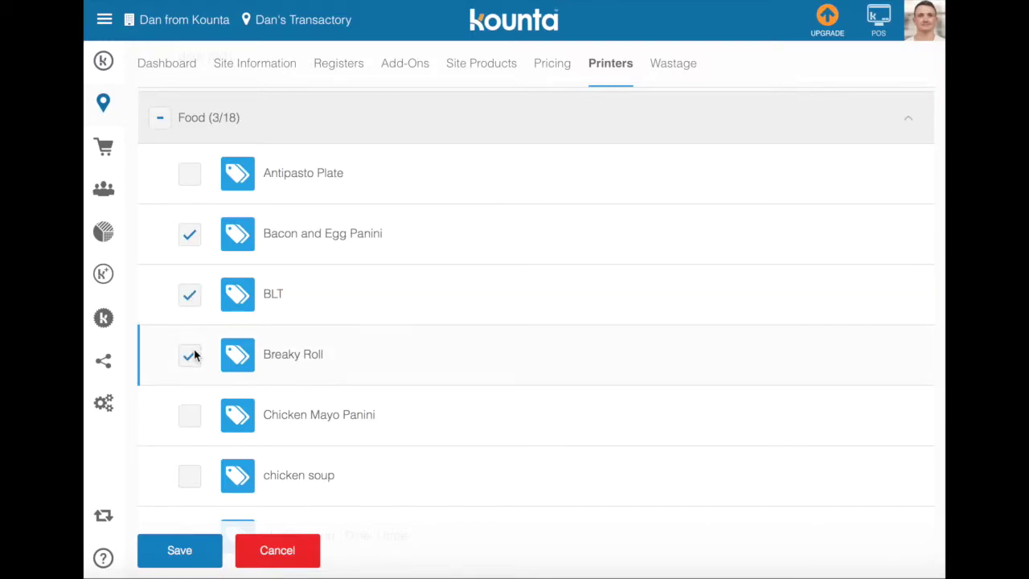
left_click(184, 416)
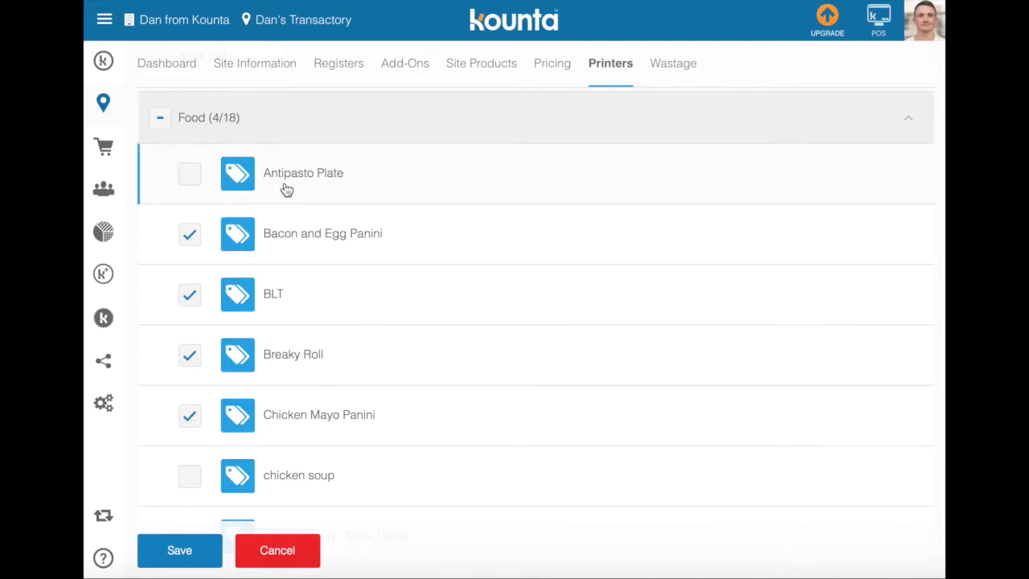
left_click(182, 556)
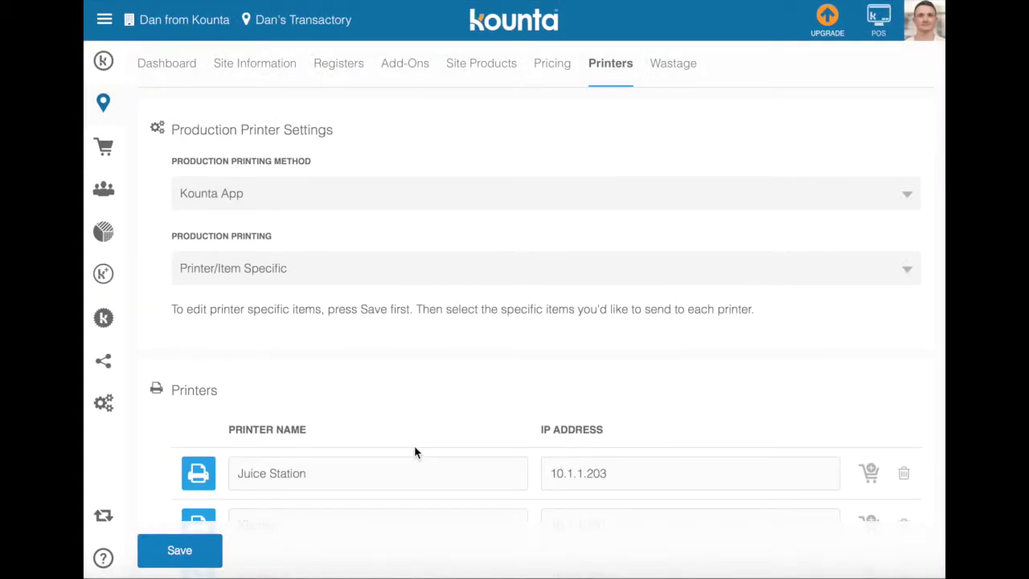
scroll(414, 452, "down", 2)
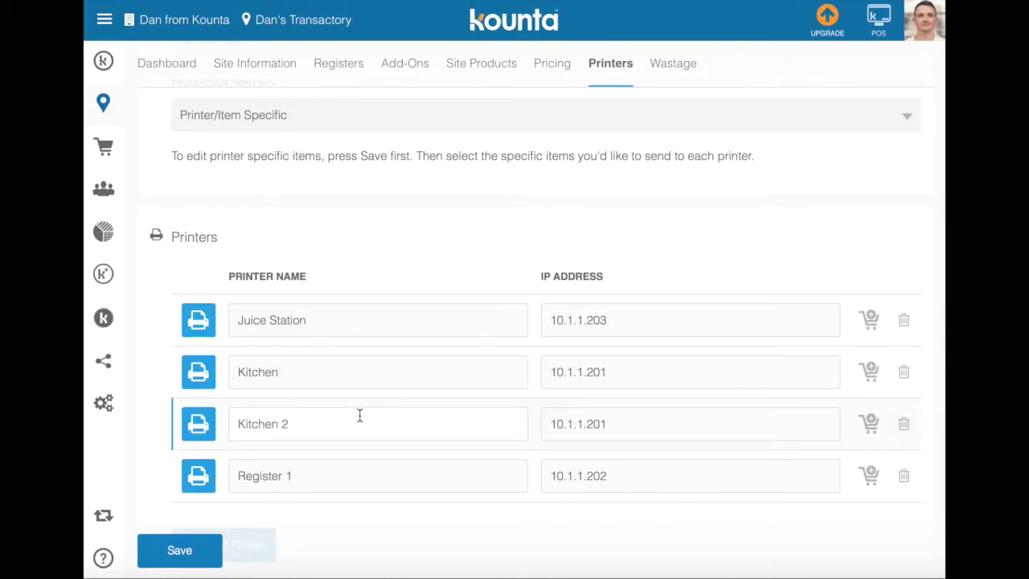
scroll(360, 418, "down", 2)
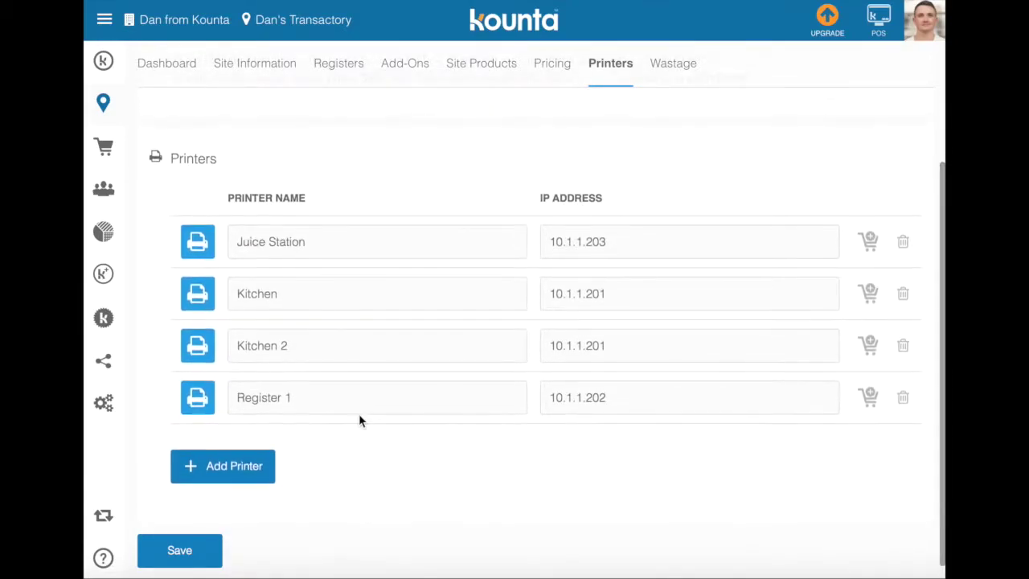